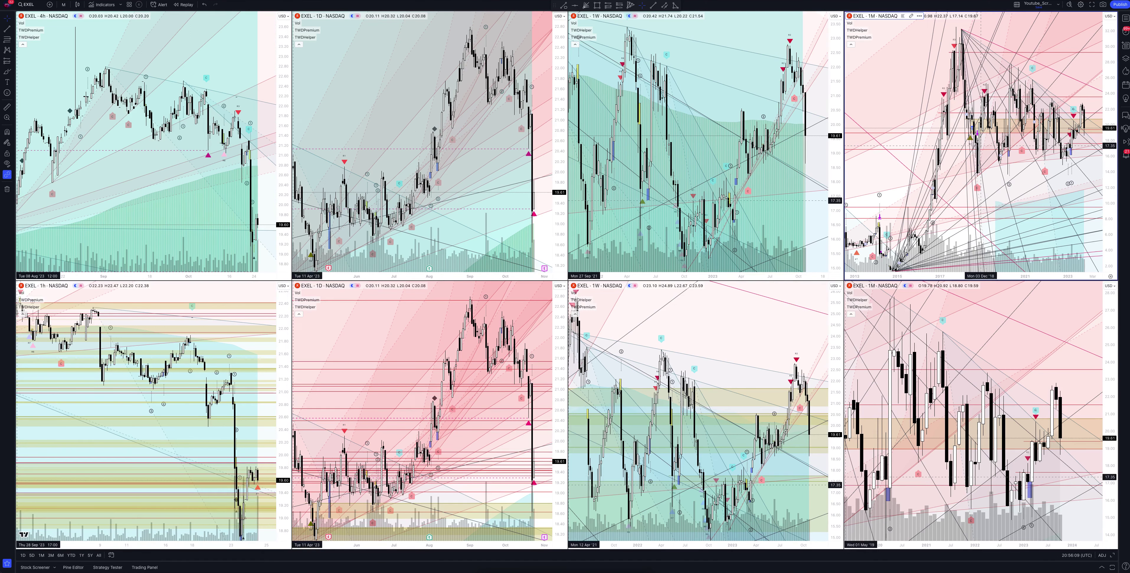
- Maximize the monthly EXEL chart with Alt+Enter to show price history back to about 2001
key(alt+Return)
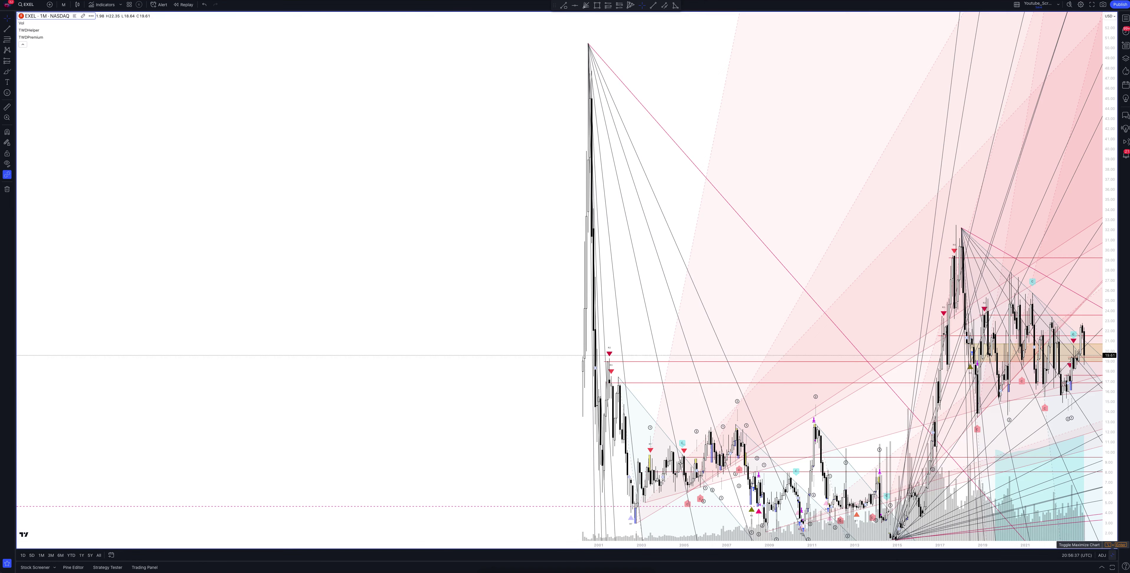
- Toggle the monthly chart between maximized and grid, ending on the eight-chart layout
click(1110, 546)
click(1109, 545)
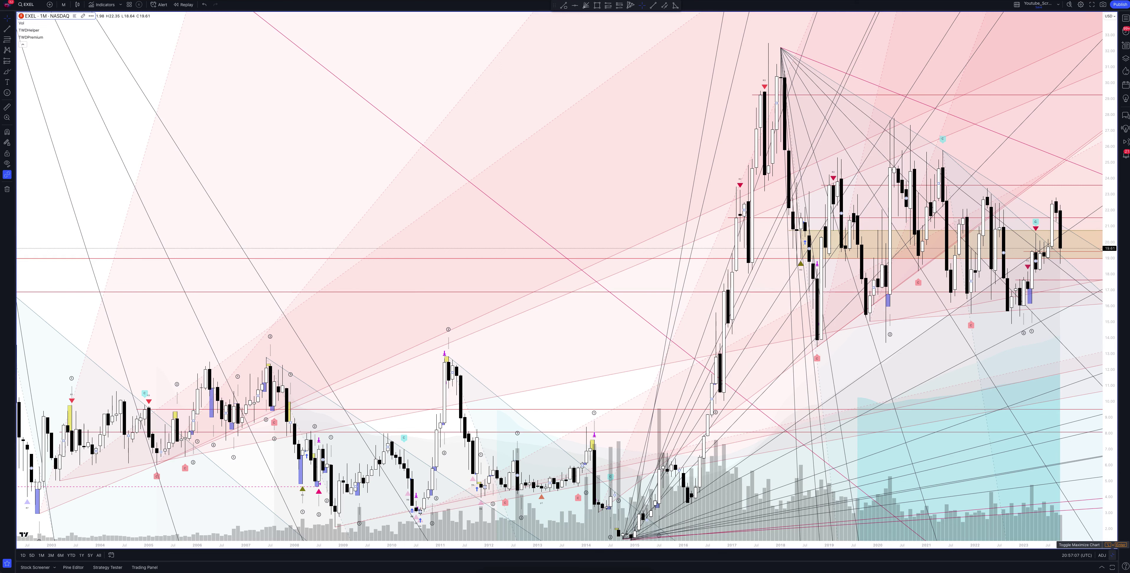
click(1109, 544)
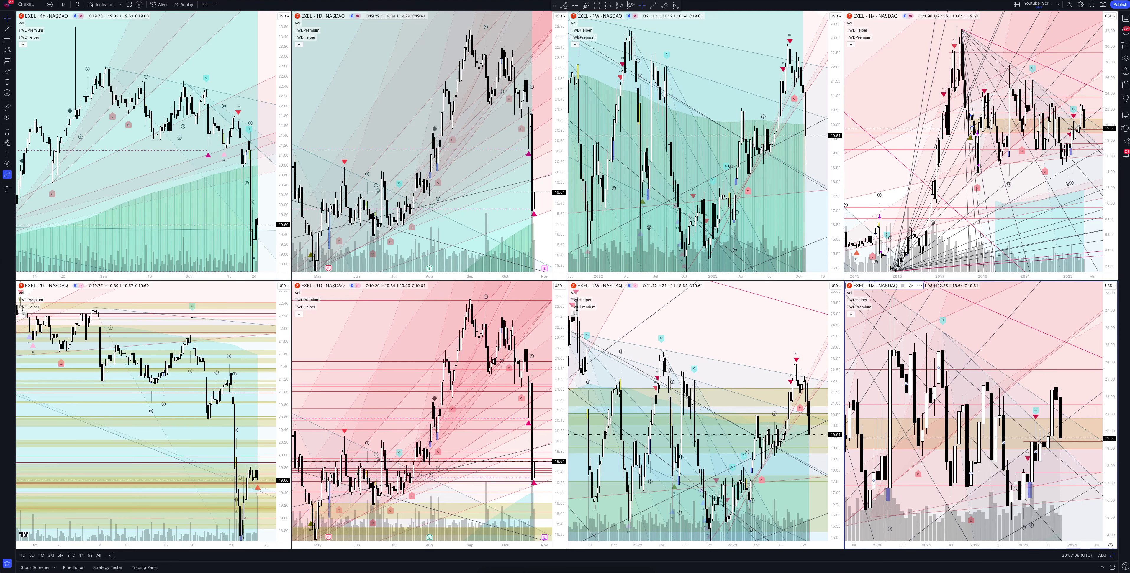
click(836, 277)
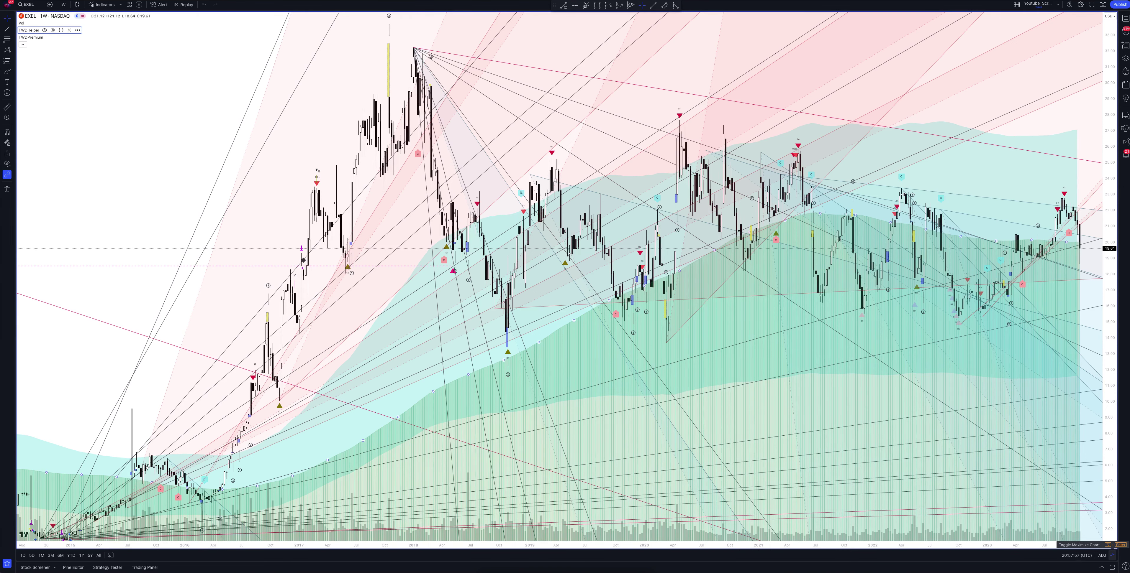
click(1108, 545)
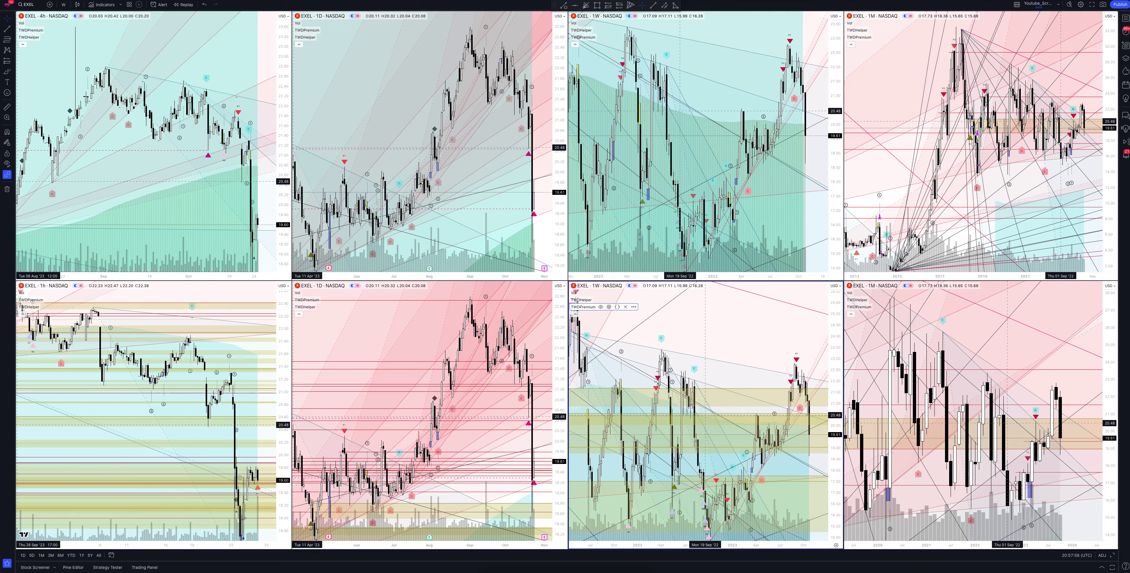
key(alt+Return)
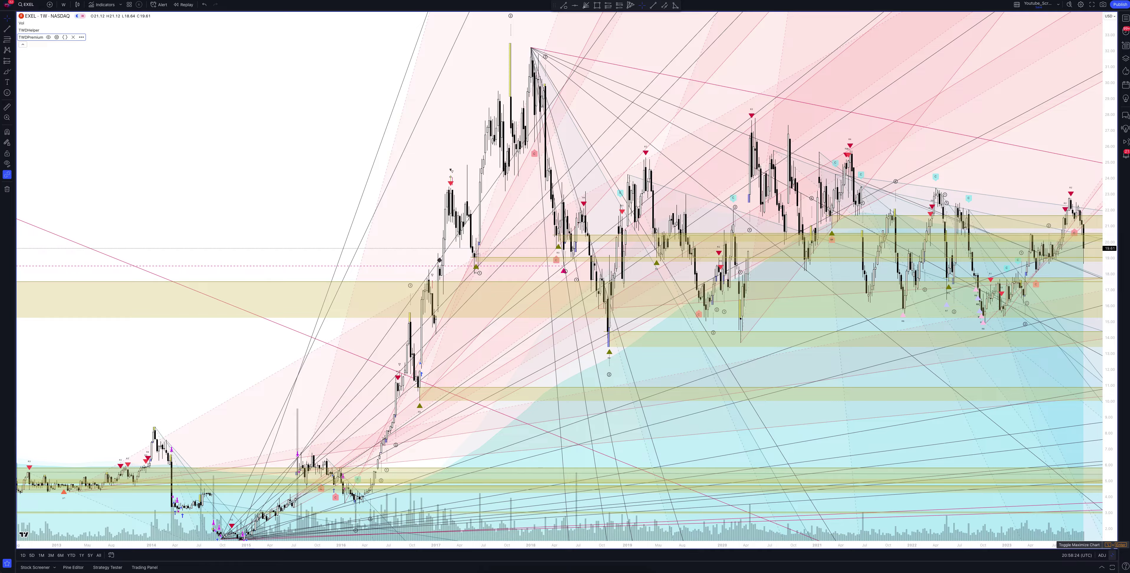
click(1108, 544)
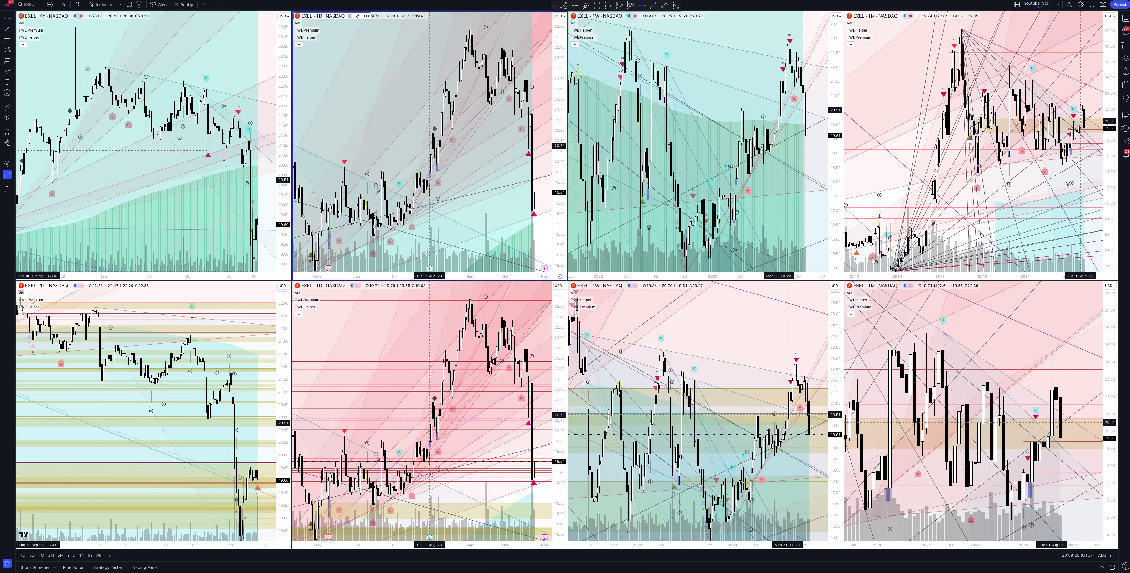
- Maximize the upper daily chart, restore the grid, then maximize the lower daily chart
click(560, 276)
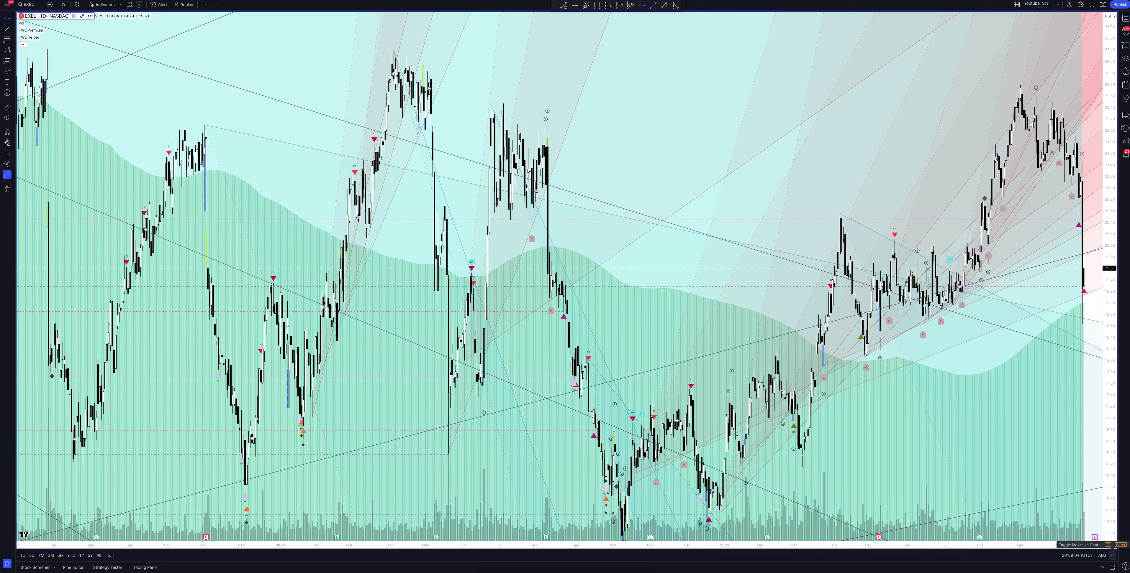
click(1112, 555)
key(alt+Return)
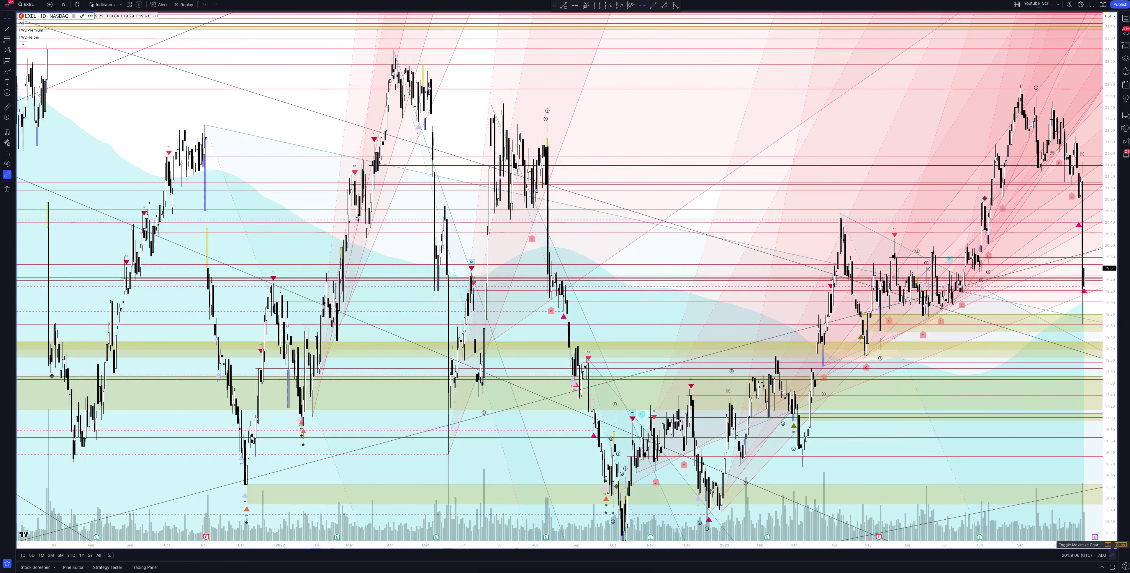
- Show TWDPremium's Strategy Tester overview: 54 closed trades, profit factor 1.28
click(1112, 555)
click(107, 417)
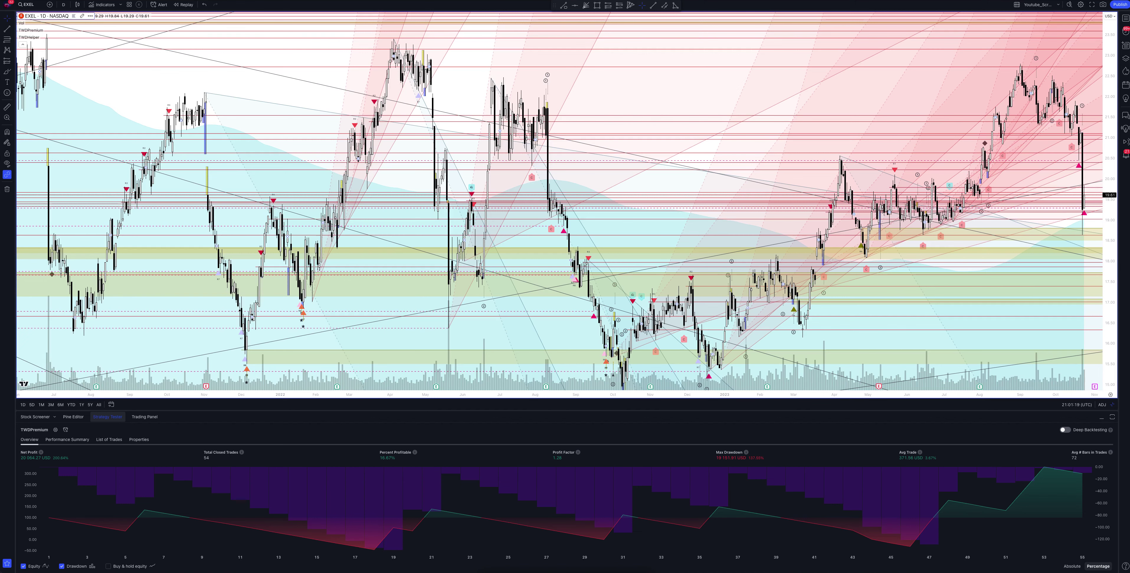
- Change the chart interval to 4h, leaving the backtest with 3 closed trades
text(4h)
key(Return)
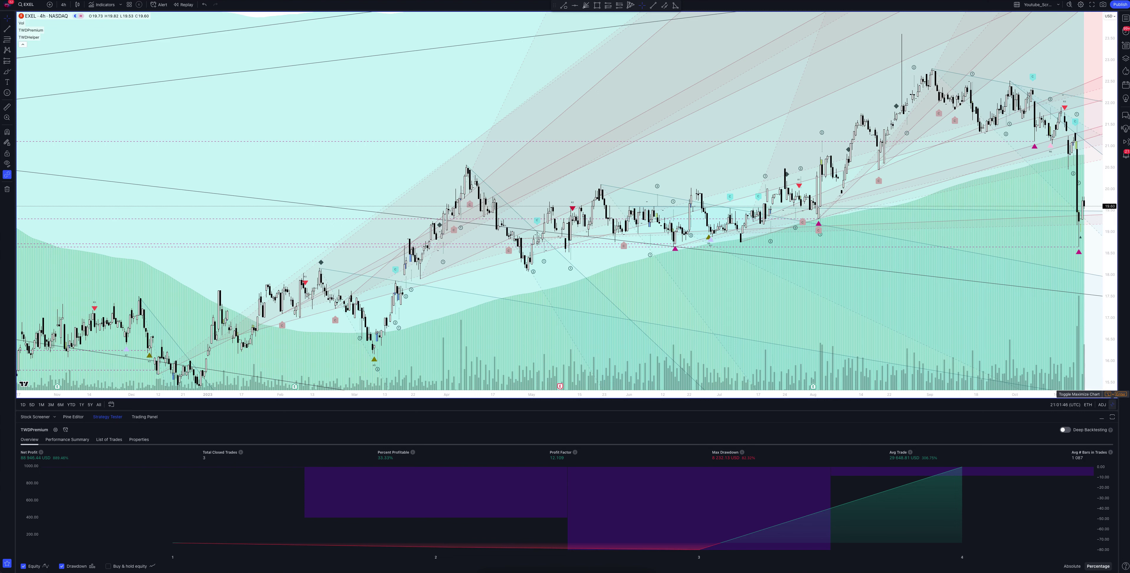
- Restore the grid, maximize the bottom-left 1h chart, and keep its interval at 1 hour
click(1112, 404)
click(152, 302)
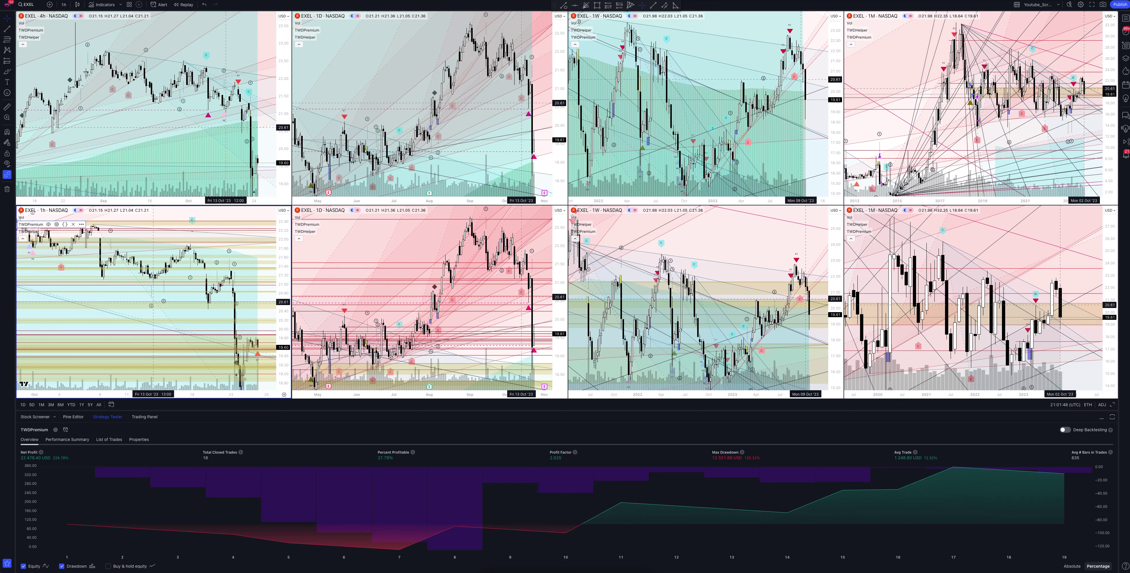
click(1112, 405)
click(63, 5)
click(67, 151)
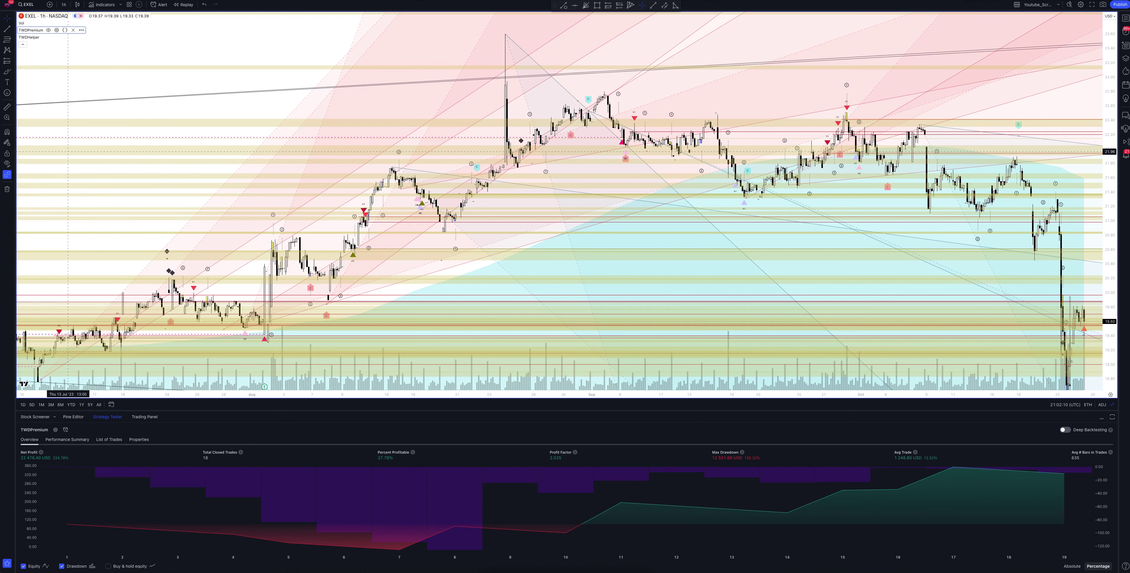
- Pick '2 hours' from the chart interval list to recalculate the backtest
click(64, 5)
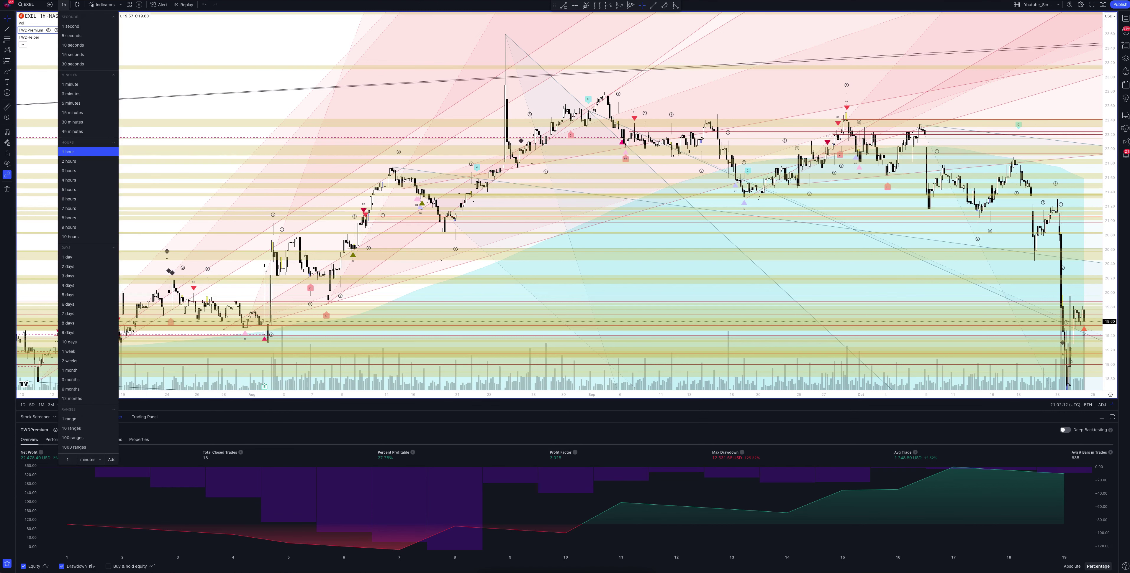
click(69, 162)
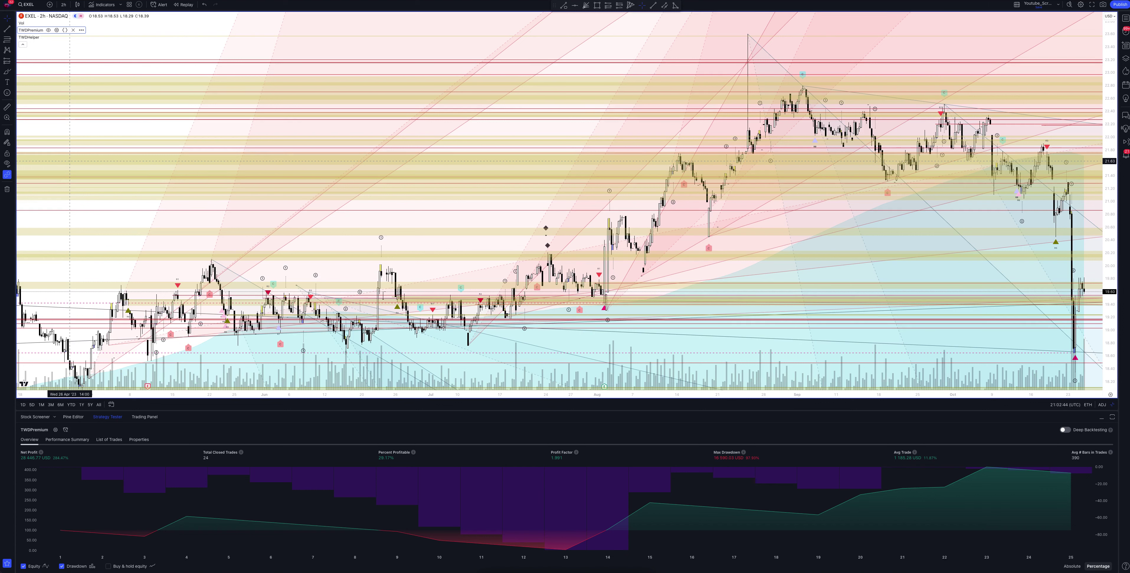
- Switch the chart to 3 hours, review its backtest, then change it to 4 hours
click(63, 5)
click(69, 171)
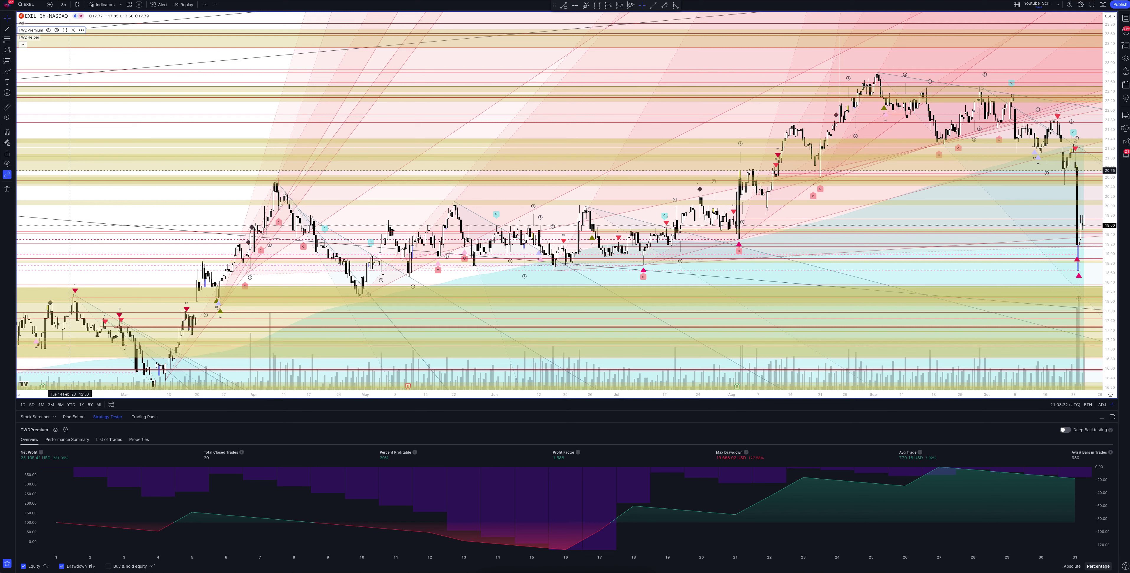
click(64, 4)
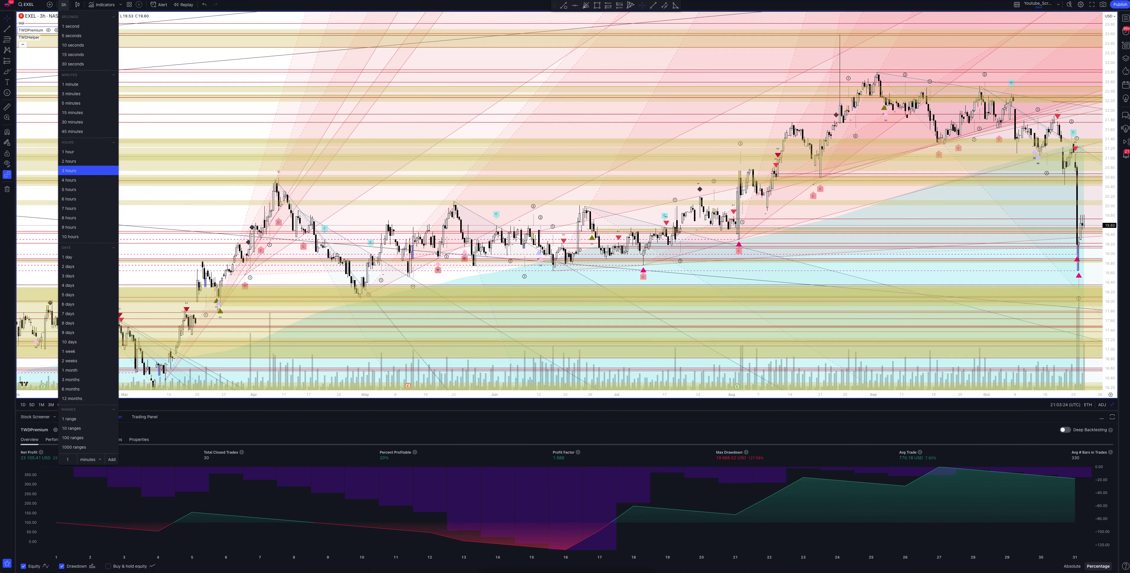
click(69, 180)
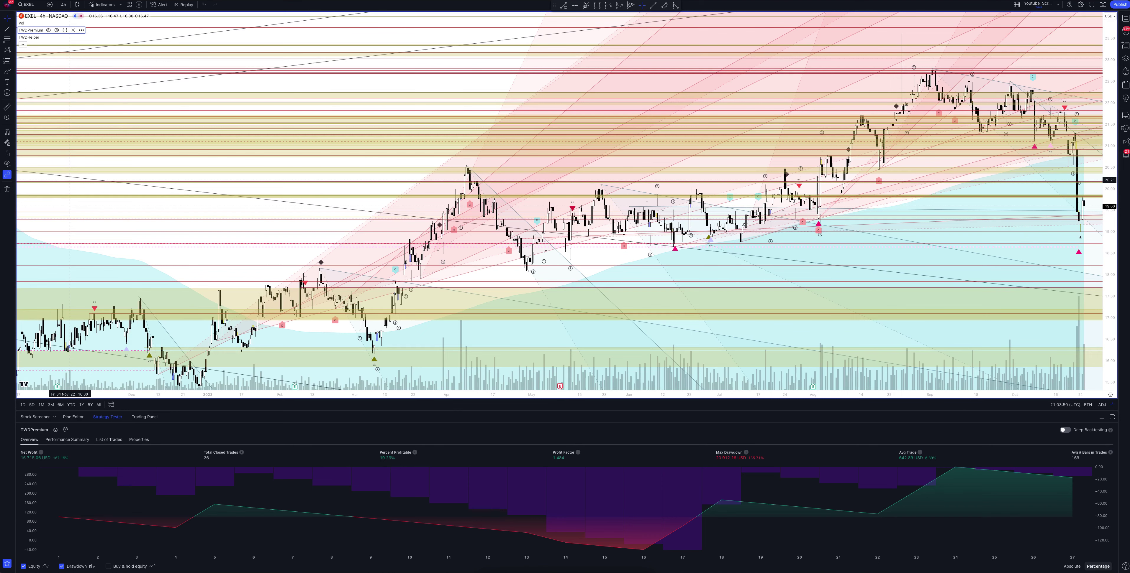
- Step the chart interval to 5 hours, then to 6 hours, comparing backtest results
click(63, 5)
click(70, 190)
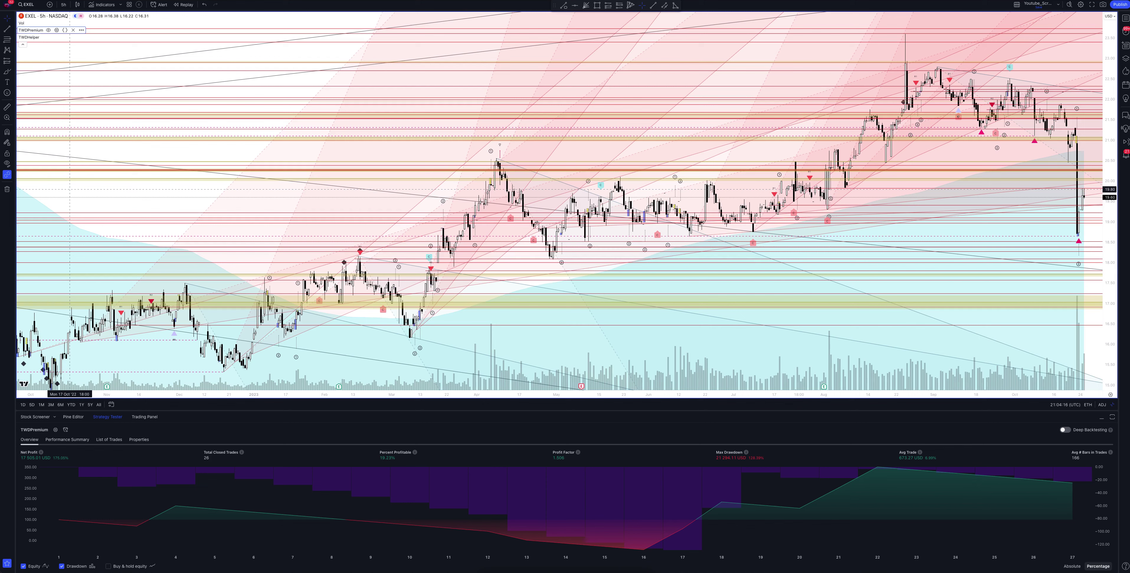
click(64, 4)
click(69, 199)
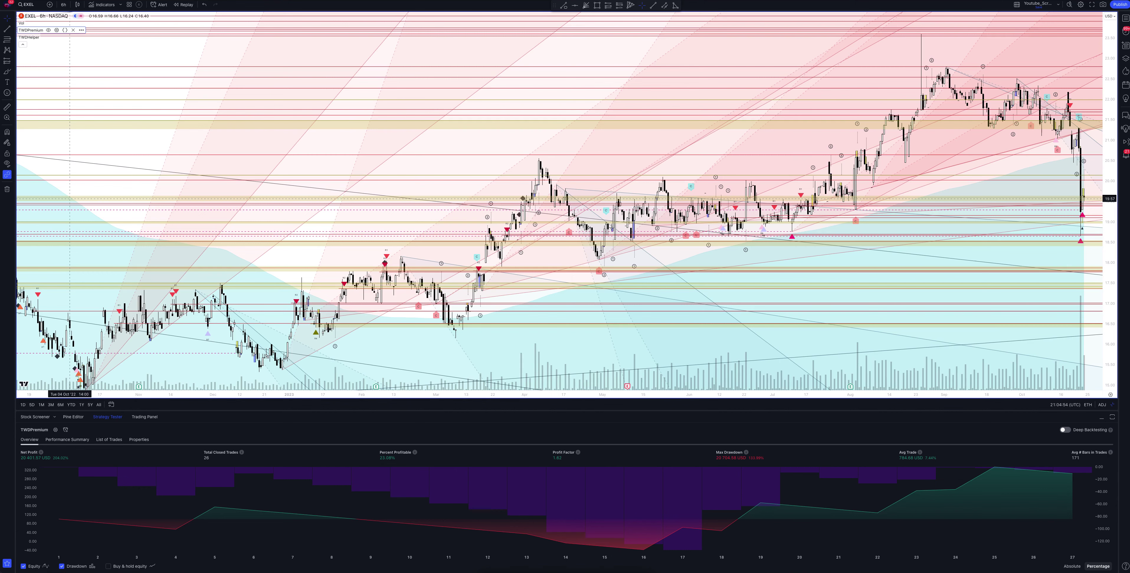
- Switch the chart interval to 7 hours, then 8 hours, then back to 1 hour
click(64, 4)
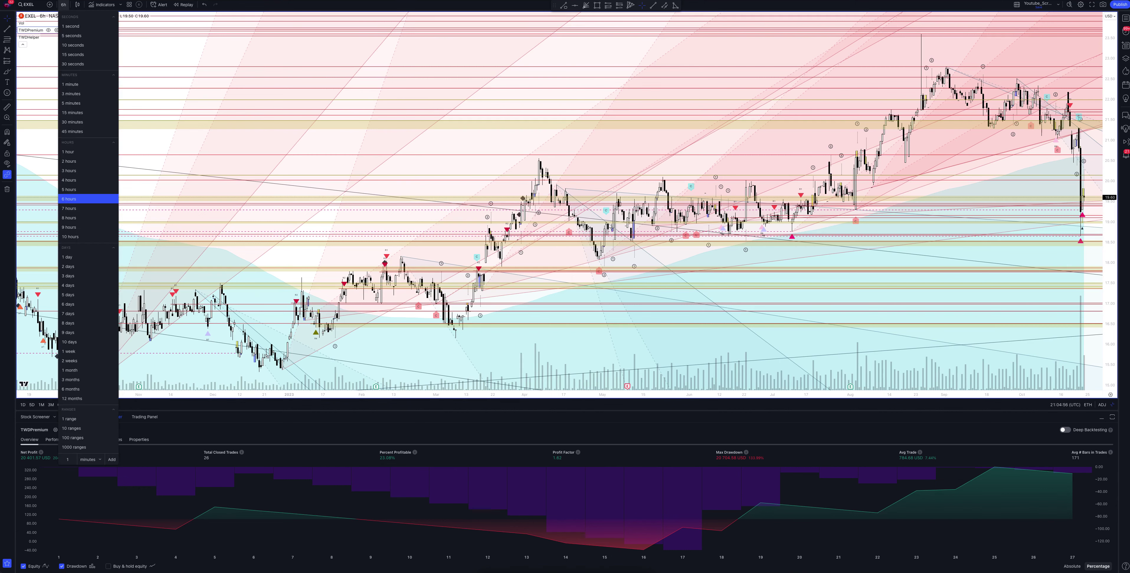
click(69, 208)
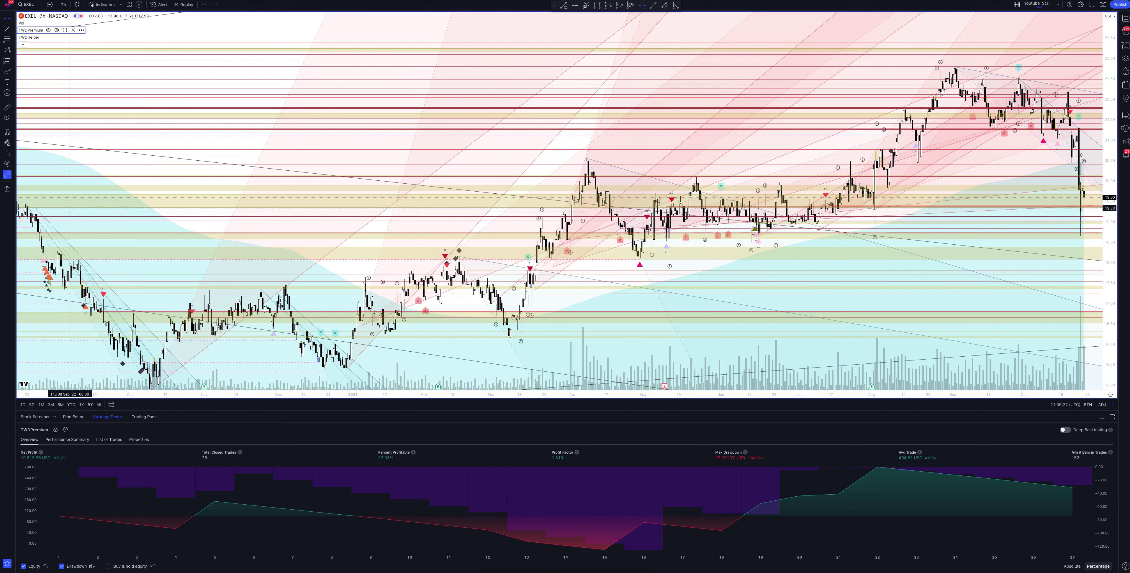
click(64, 4)
click(69, 218)
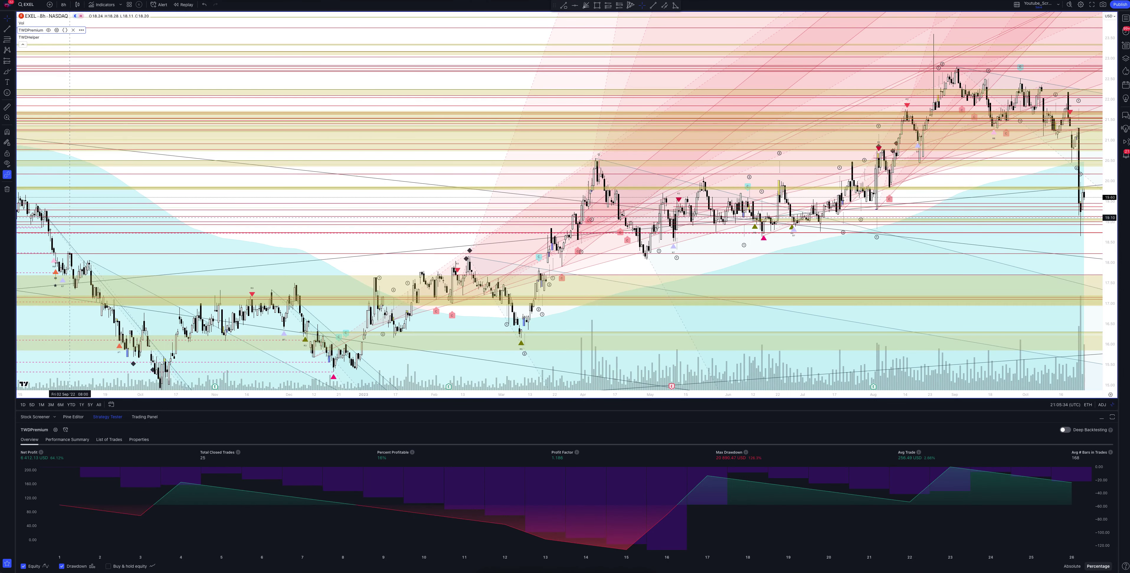
click(63, 4)
click(68, 152)
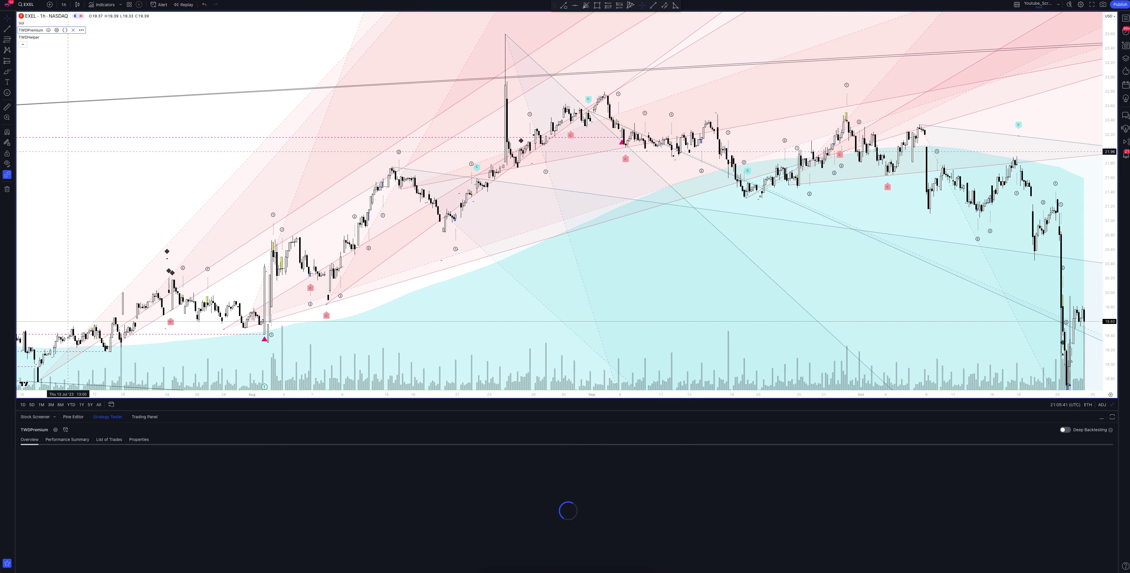
- Un-maximize the EXEL chart to bring back the eight-chart multi-timeframe grid
click(1110, 394)
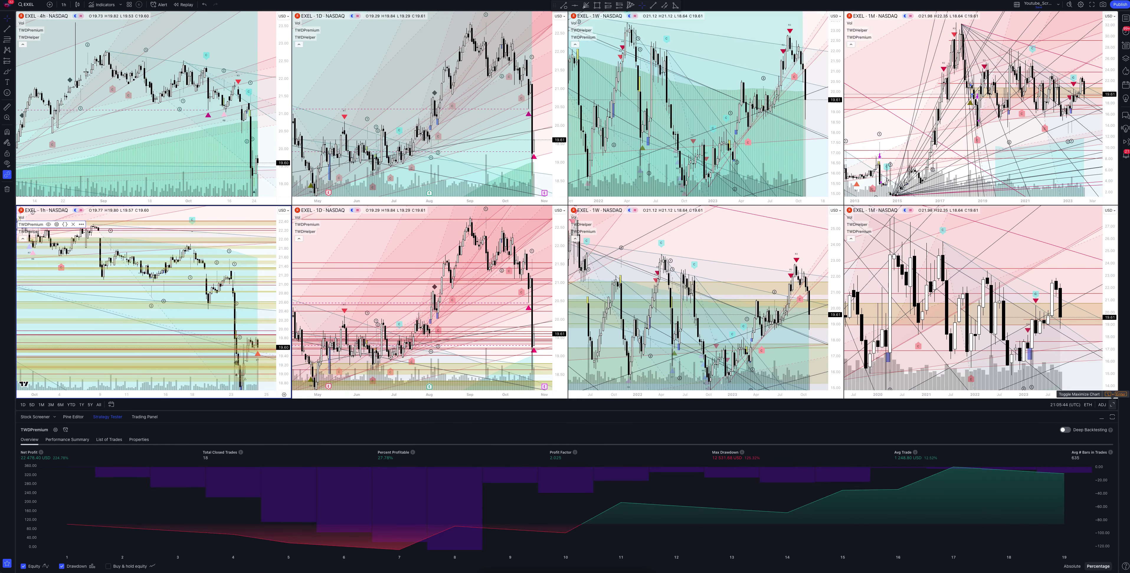